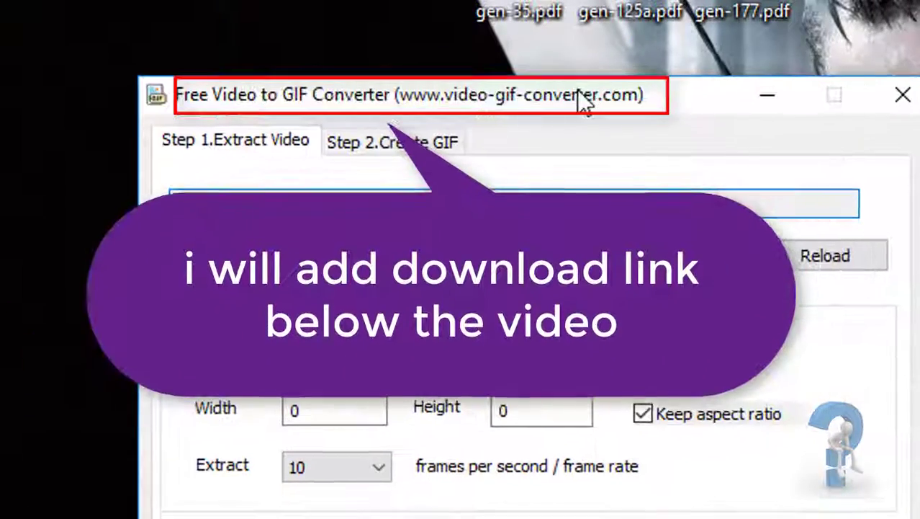
pyautogui.moveTo(585, 101); pyautogui.dragTo(590, 103)
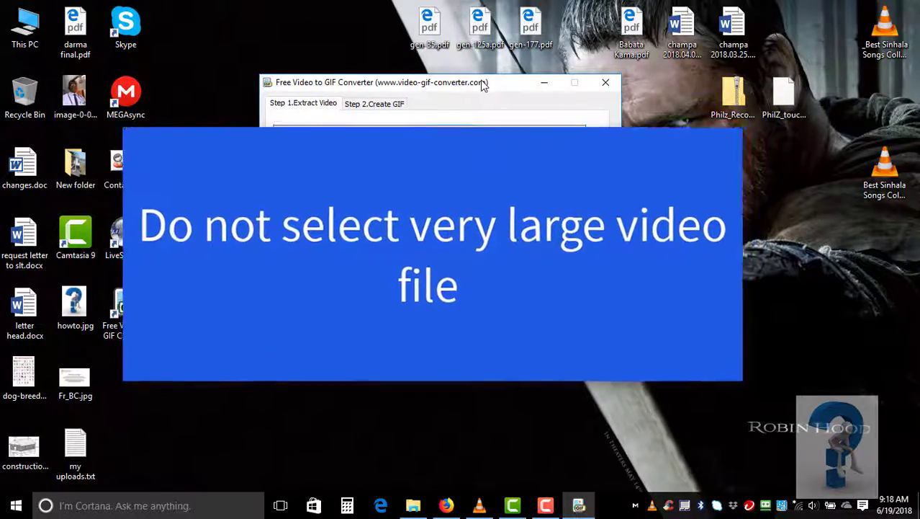
pyautogui.moveTo(484, 87); pyautogui.dragTo(484, 93)
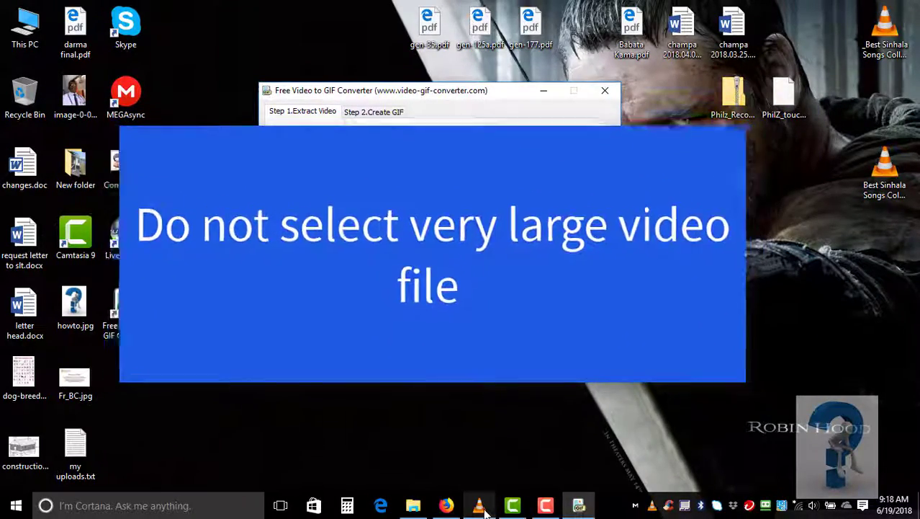
# - Switch to VLC media player and play the Mr. Bean cinema video from 00:53, pausing at 00:56
pyautogui.click(484, 510)
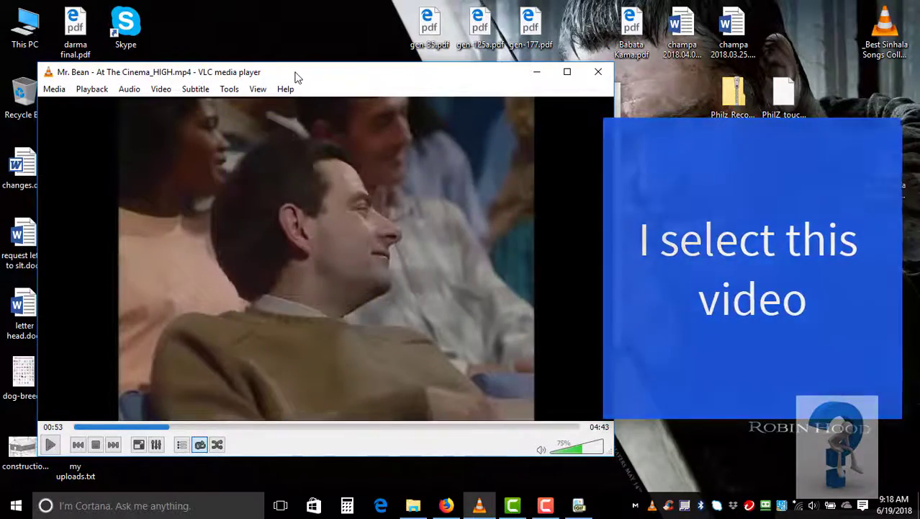
pyautogui.moveTo(304, 70); pyautogui.dragTo(383, 65)
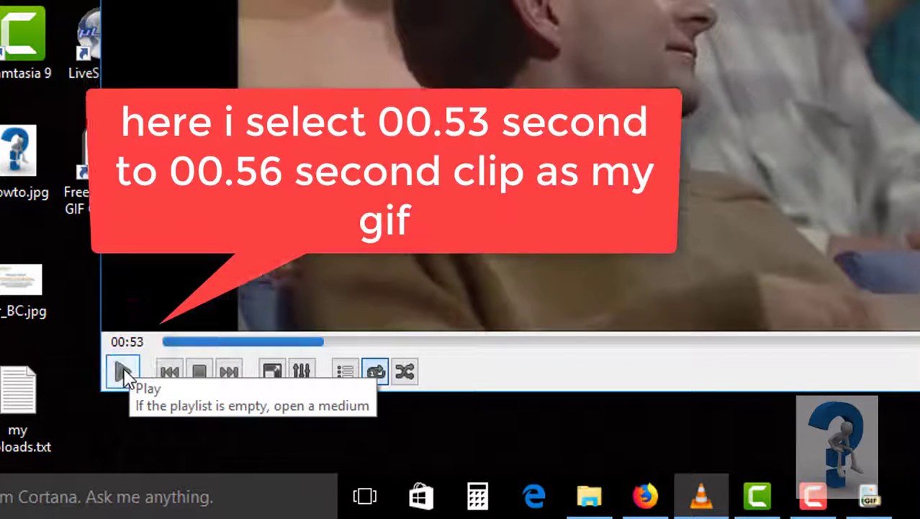
pyautogui.click(125, 375)
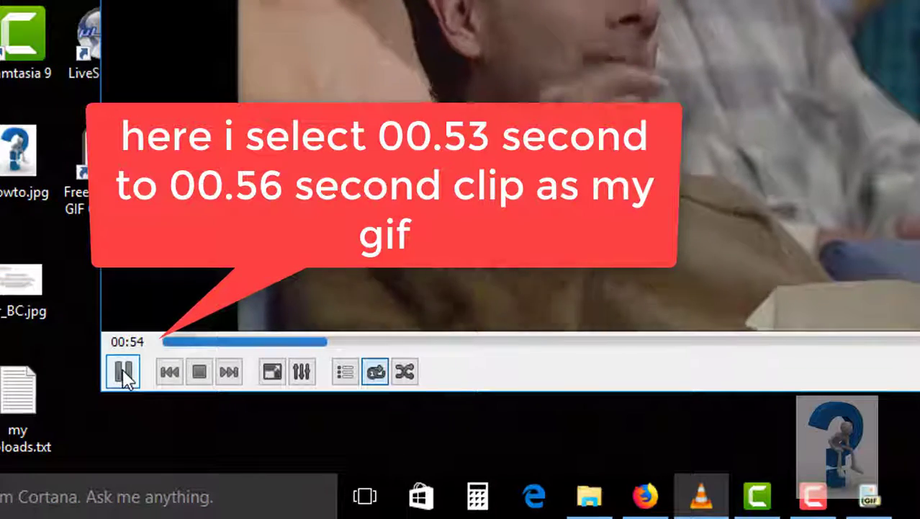
pyautogui.click(125, 375)
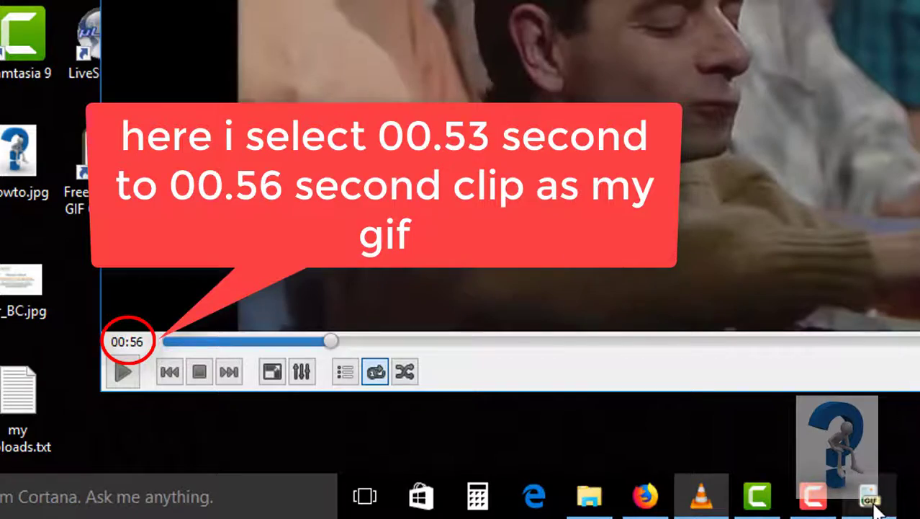
# - Switch back to Free Video to GIF Converter and load the video "Mr. Bean - At The Cinema_HIGH.mp4"
pyautogui.moveTo(877, 508)
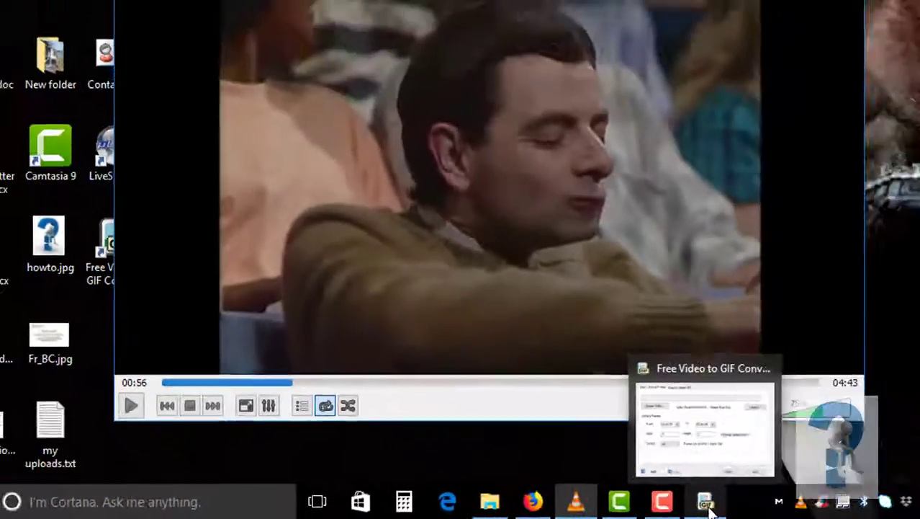
pyautogui.click(875, 506)
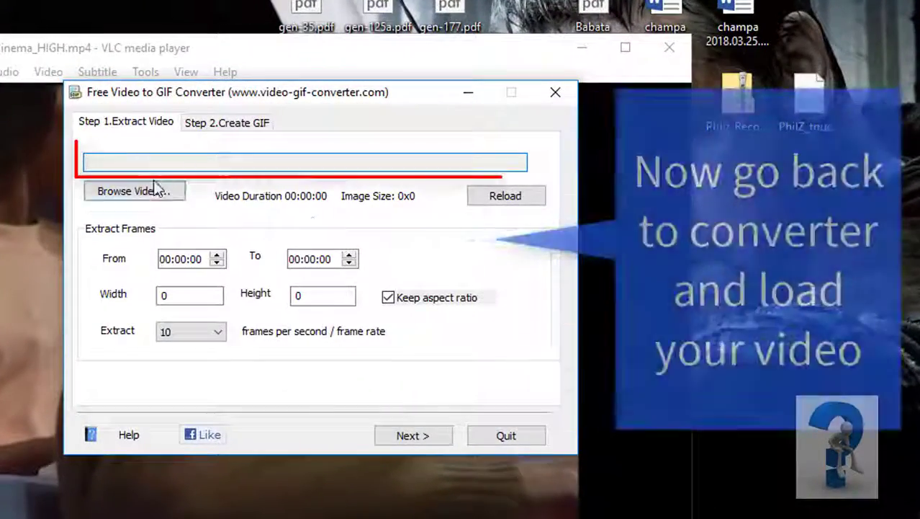
pyautogui.click(137, 192)
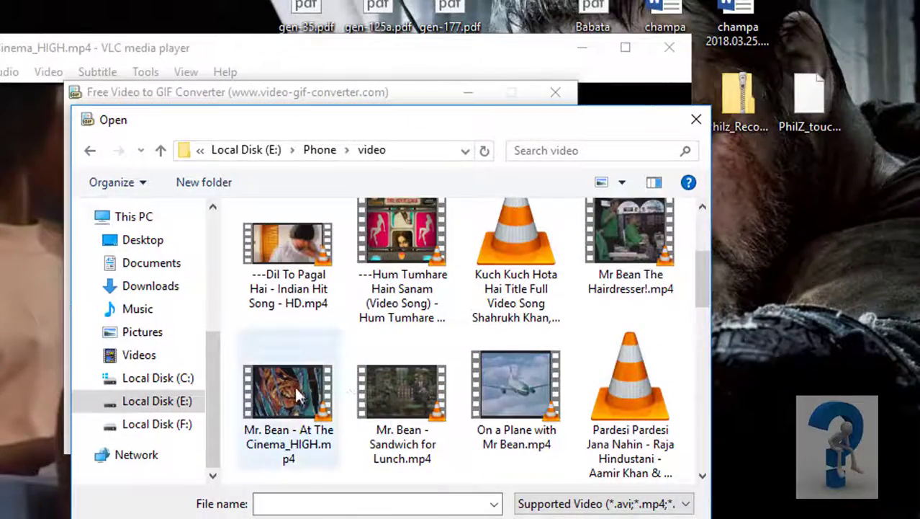
pyautogui.click(292, 393)
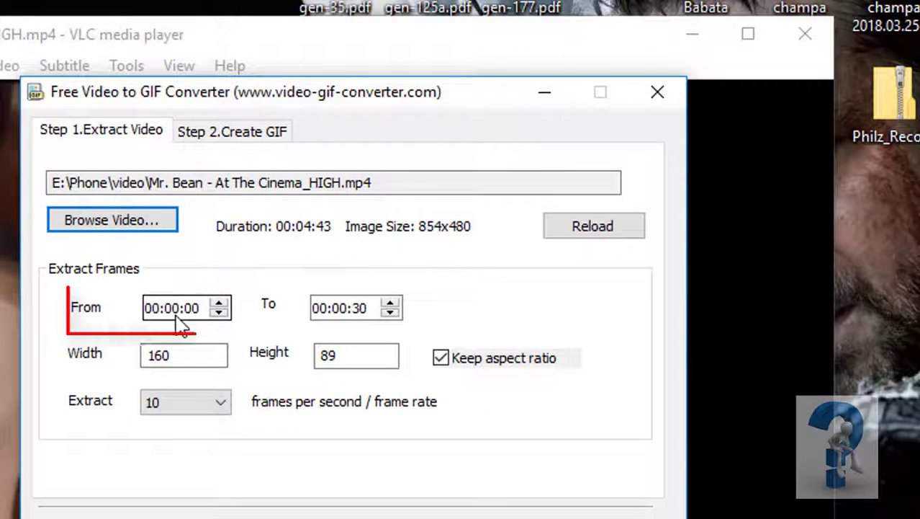
# - Set the extraction range from 00:00:53 to 00:00:56 and the GIF height to 100, keeping the aspect ratio
pyautogui.click(192, 309)
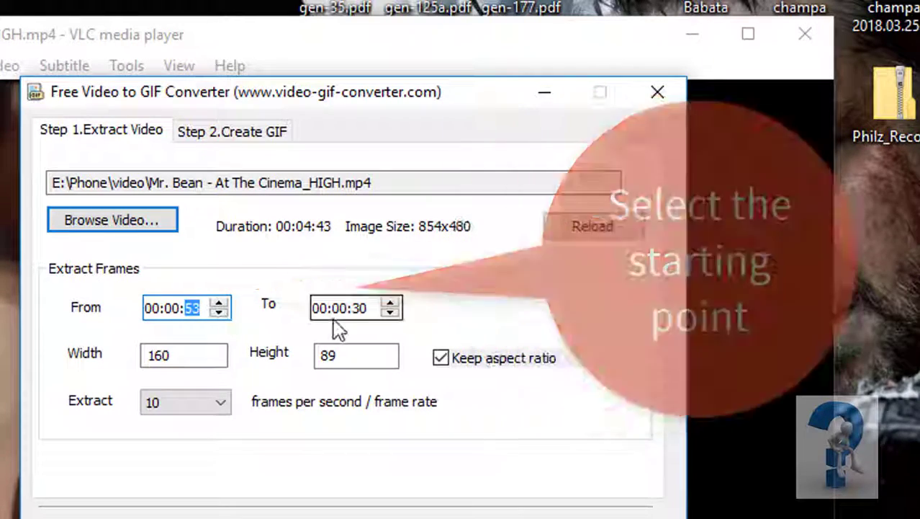
pyautogui.click(361, 310)
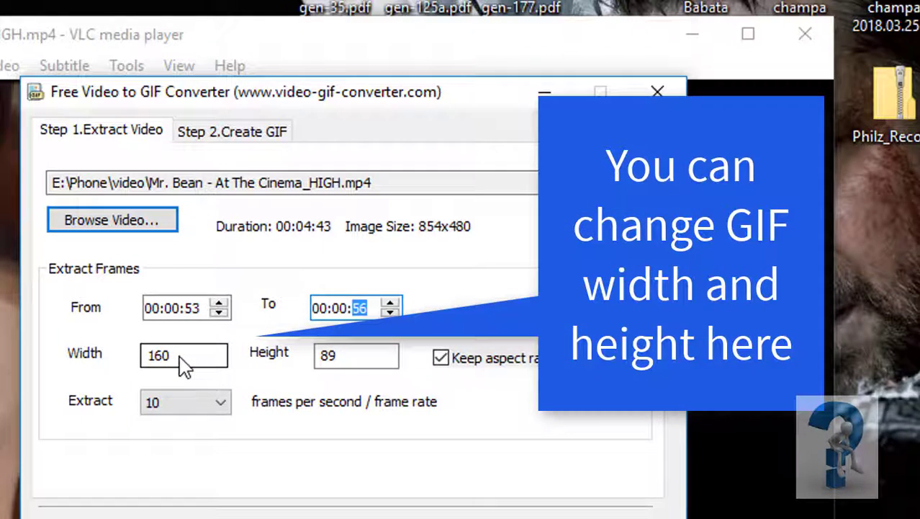
pyautogui.click(364, 365)
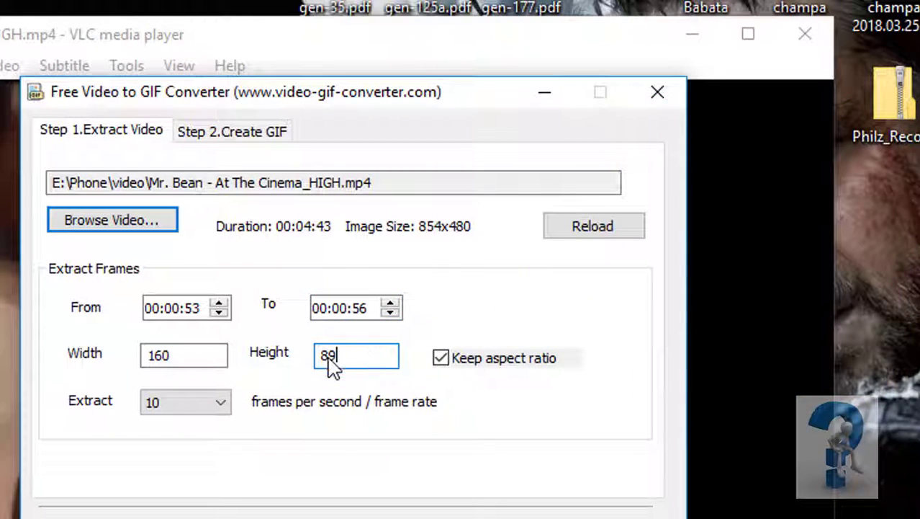
pyautogui.press('BackSpace')
pyautogui.write('100')
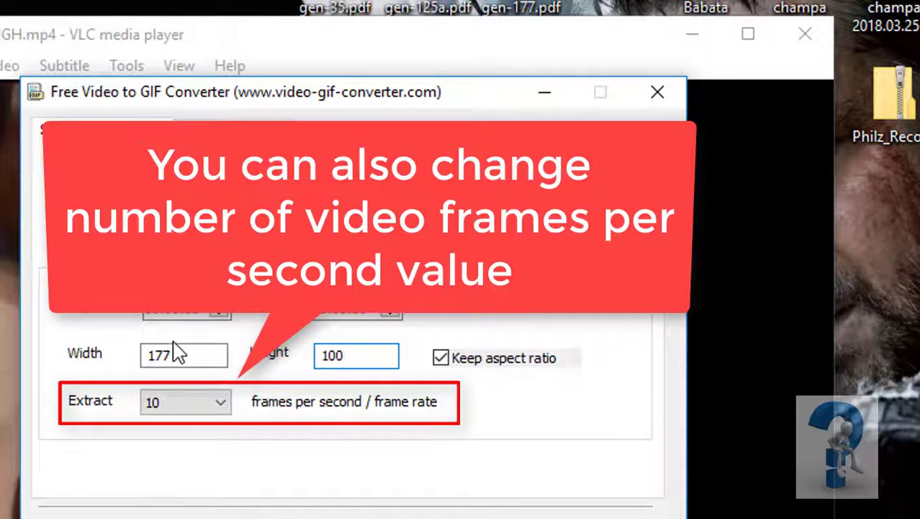
# - Keep the frame rate at 10 frames per second and extract the clip into frames
pyautogui.click(220, 405)
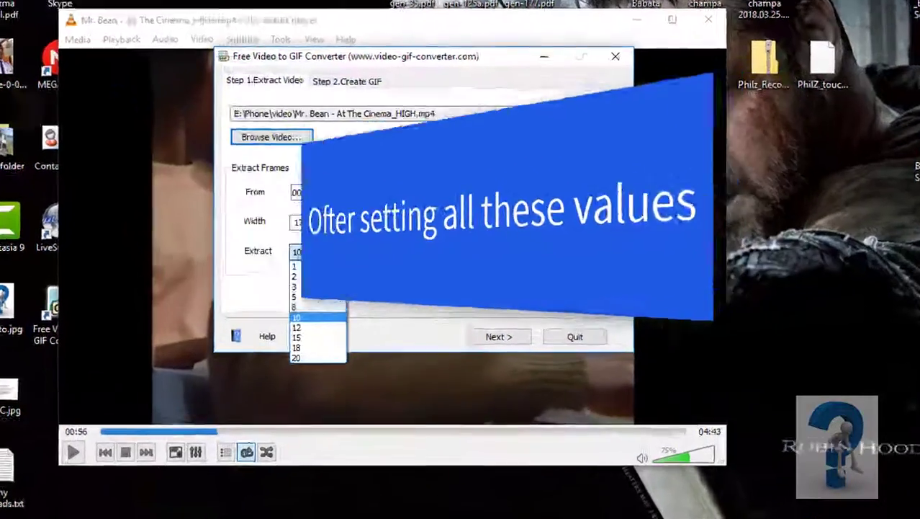
pyautogui.click(365, 261)
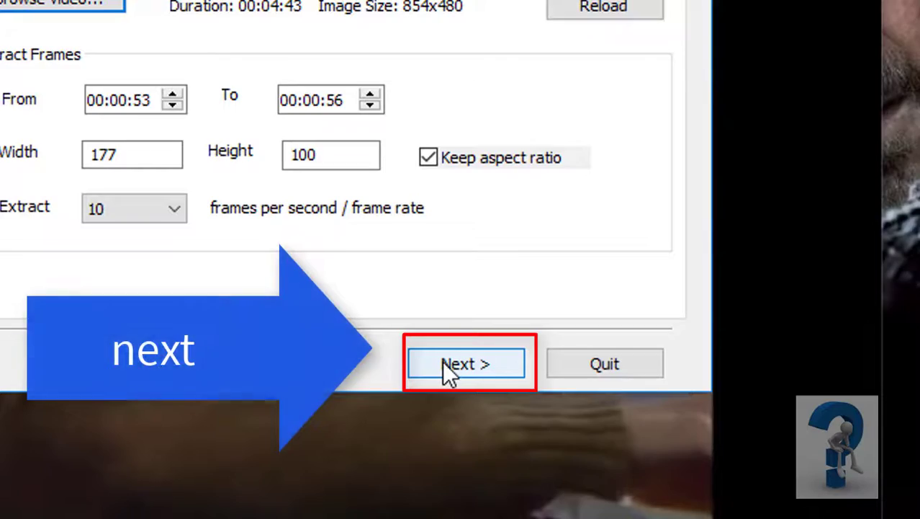
pyautogui.click(443, 363)
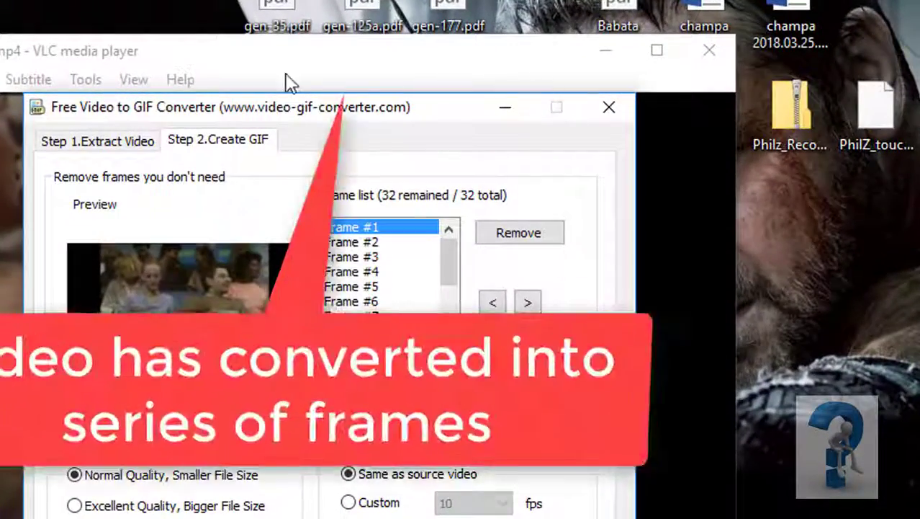
# - Remove frames #1, #2 and #3 from the frame list
pyautogui.moveTo(306, 97); pyautogui.dragTo(254, 61)
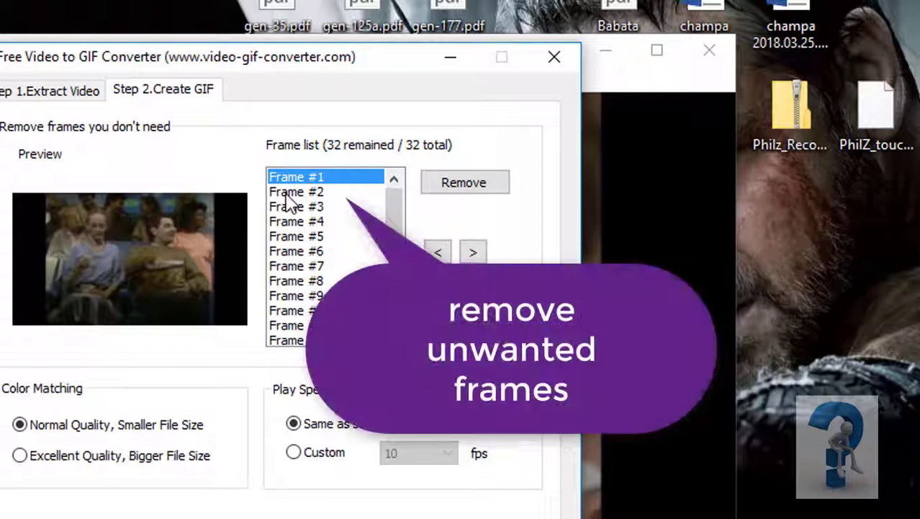
pyautogui.moveTo(391, 202); pyautogui.dragTo(392, 256)
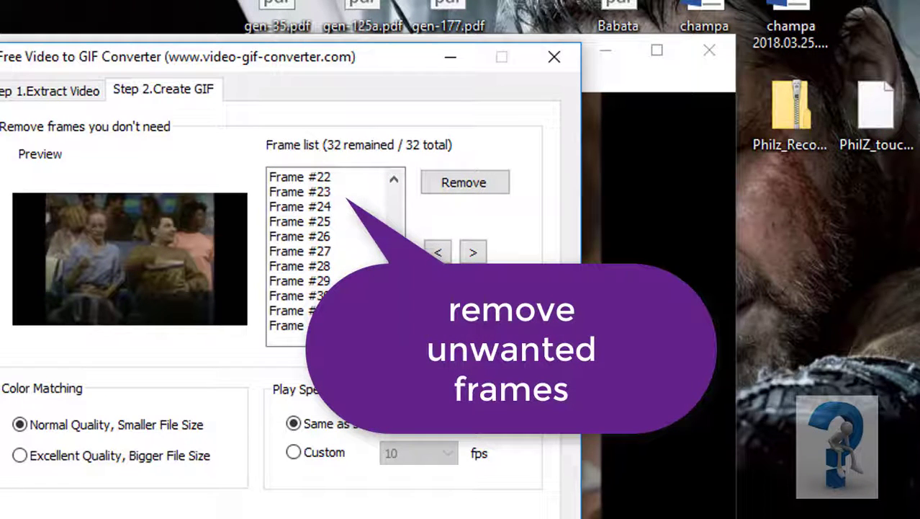
pyautogui.moveTo(391, 333); pyautogui.dragTo(399, 204)
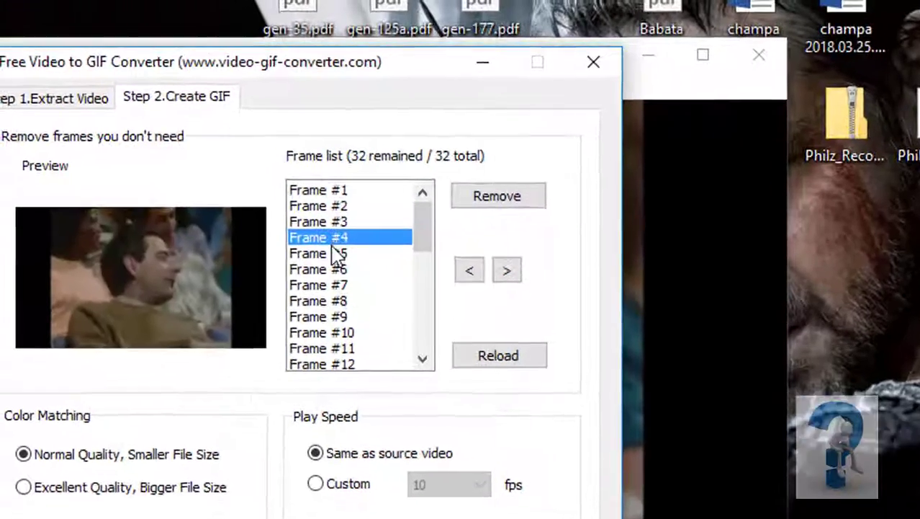
pyautogui.moveTo(308, 216)
pyautogui.mouseDown()
pyautogui.moveTo(308, 240)
pyautogui.moveTo(311, 208)
pyautogui.mouseUp()
pyautogui.moveTo(381, 253); pyautogui.dragTo(390, 218)
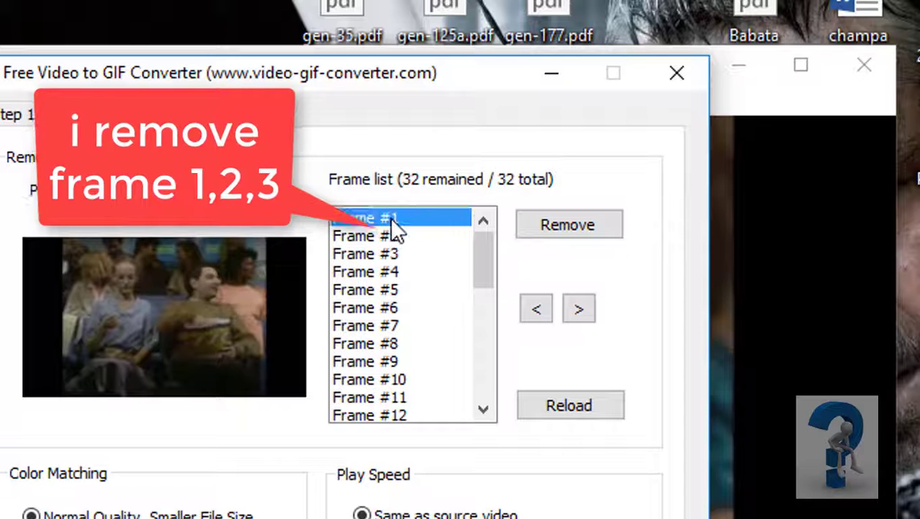
pyautogui.click(554, 224)
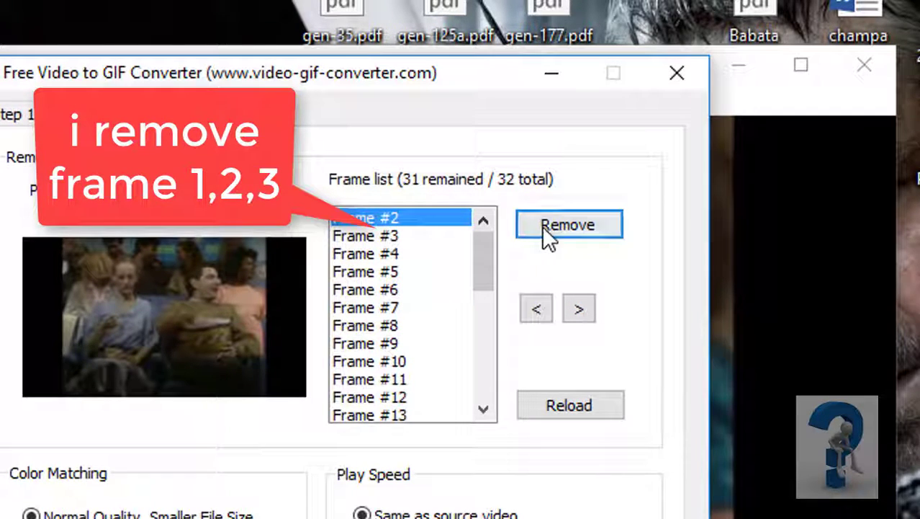
pyautogui.click(545, 224)
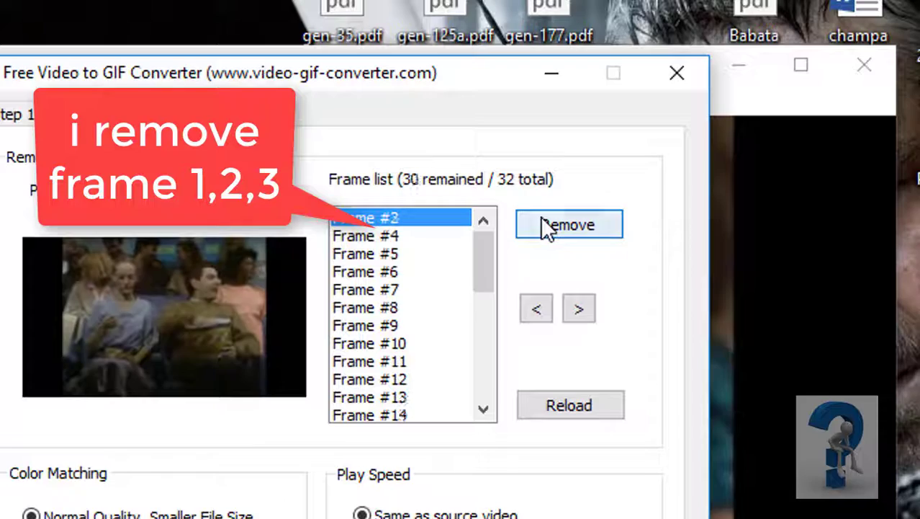
pyautogui.click(544, 225)
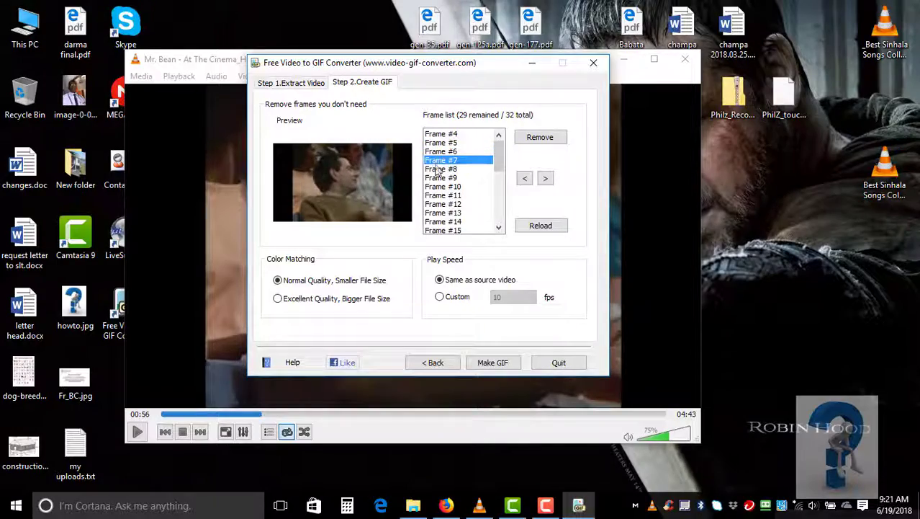
# - Preview the remaining frames one after another, from Frame #8 to the end of the list
pyautogui.click(437, 168)
pyautogui.click(437, 177)
pyautogui.click(438, 186)
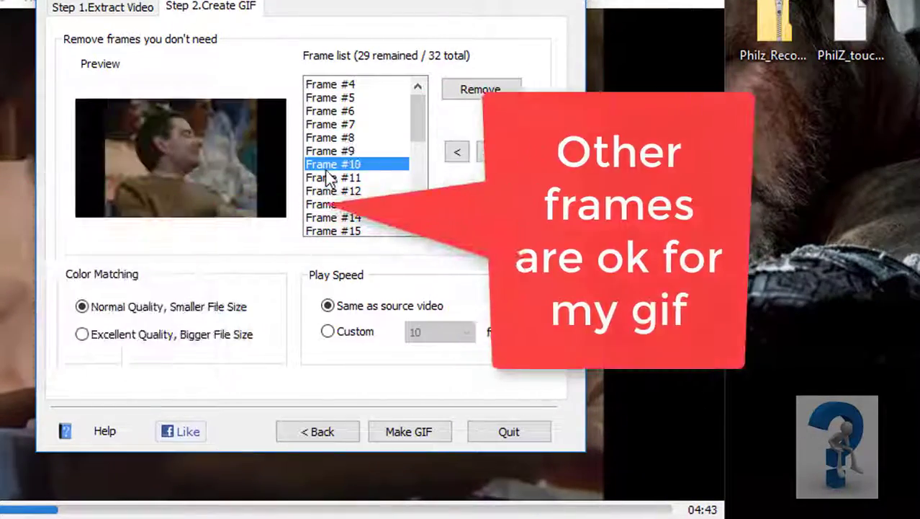
pyautogui.click(329, 178)
pyautogui.click(329, 191)
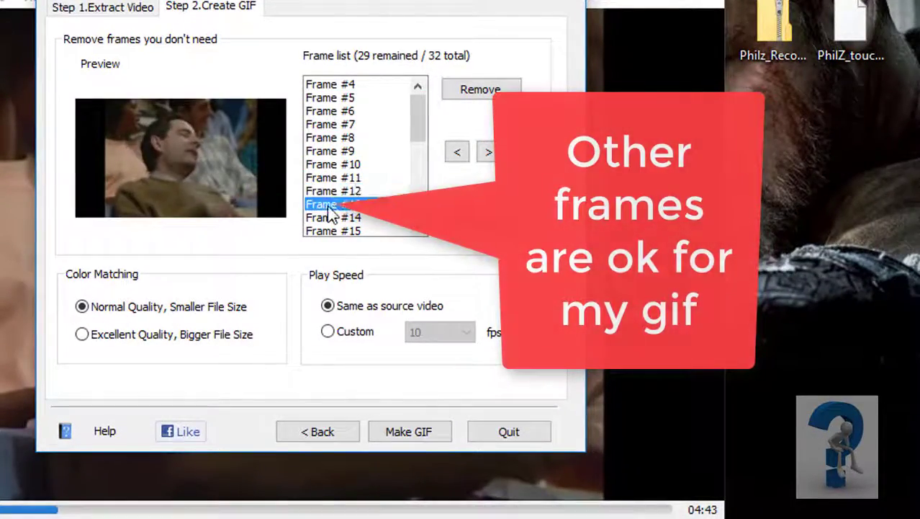
pyautogui.click(337, 218)
pyautogui.click(364, 231)
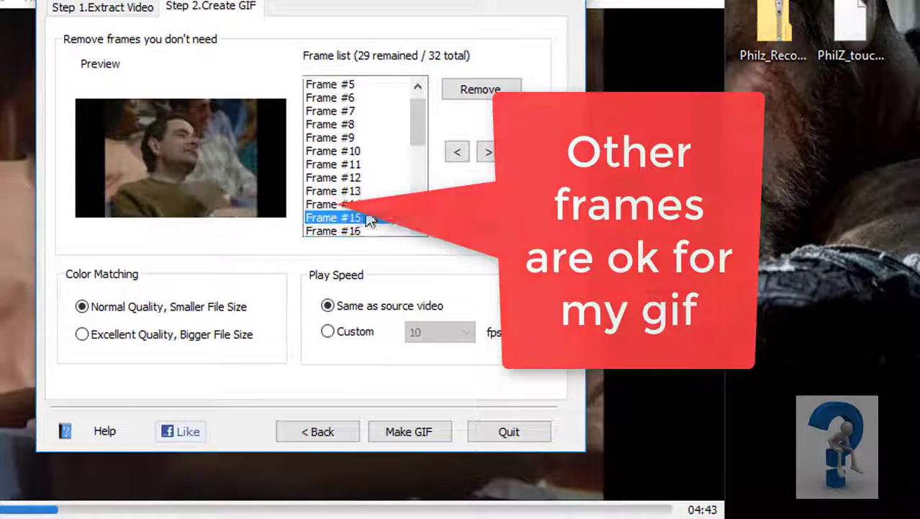
pyautogui.moveTo(417, 127); pyautogui.dragTo(421, 157)
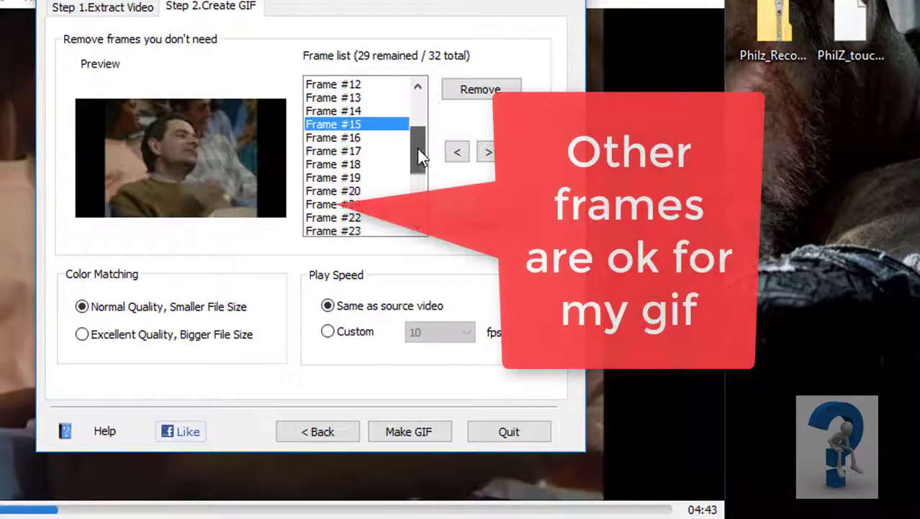
pyautogui.click(328, 138)
pyautogui.click(324, 151)
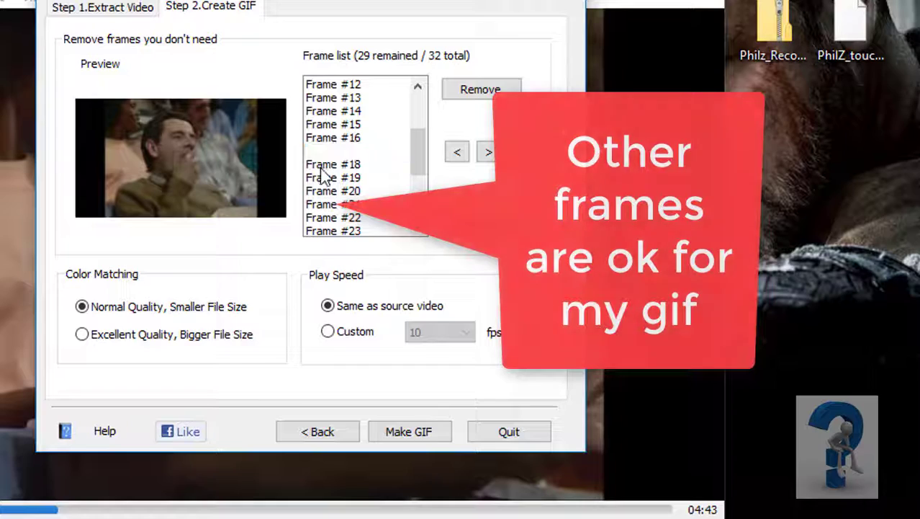
pyautogui.click(325, 180)
pyautogui.click(327, 191)
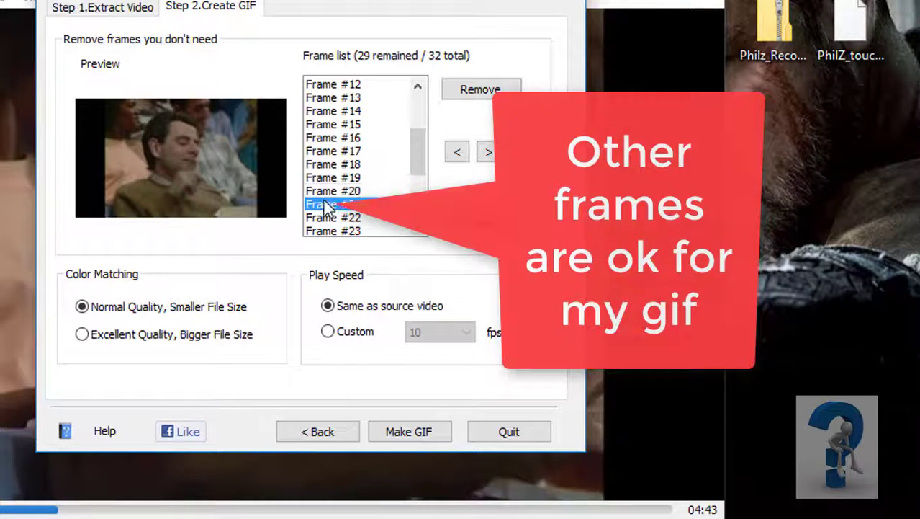
pyautogui.click(328, 217)
pyautogui.click(329, 230)
pyautogui.moveTo(416, 170); pyautogui.dragTo(416, 213)
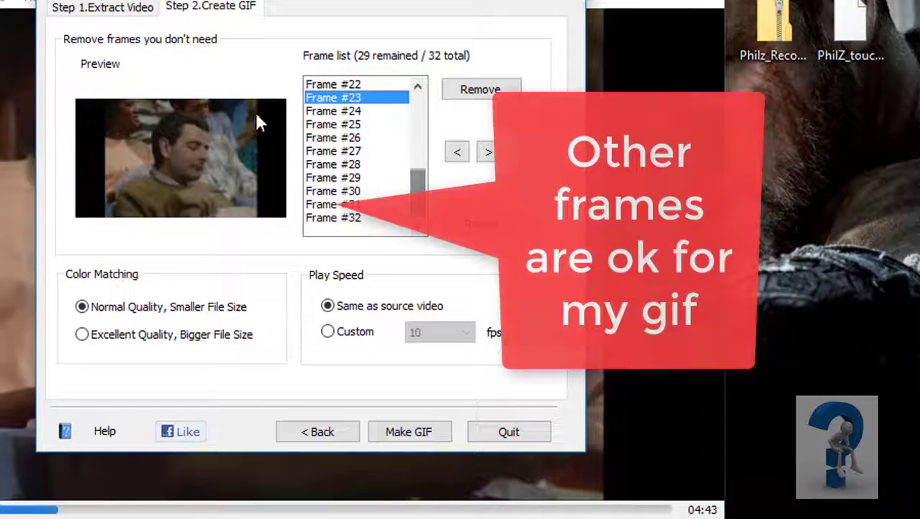
pyautogui.click(322, 110)
pyautogui.click(322, 125)
pyautogui.click(320, 139)
pyautogui.click(318, 152)
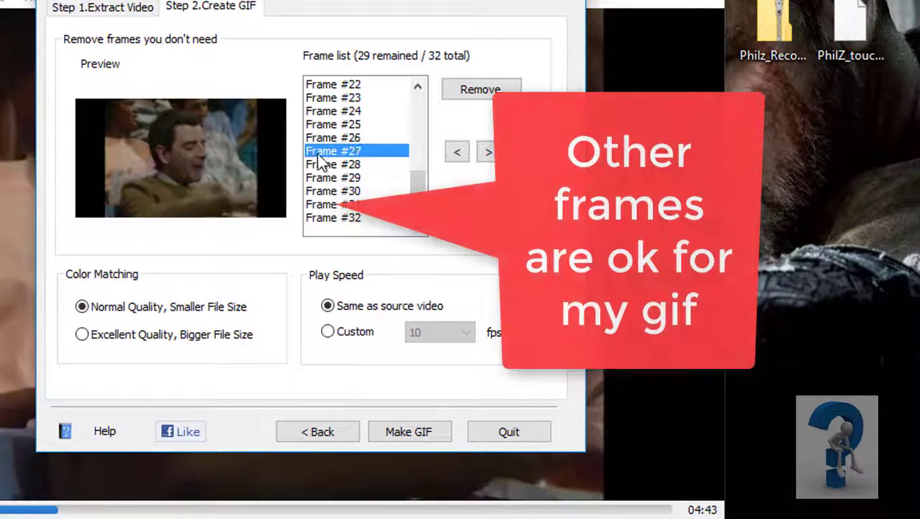
pyautogui.click(329, 179)
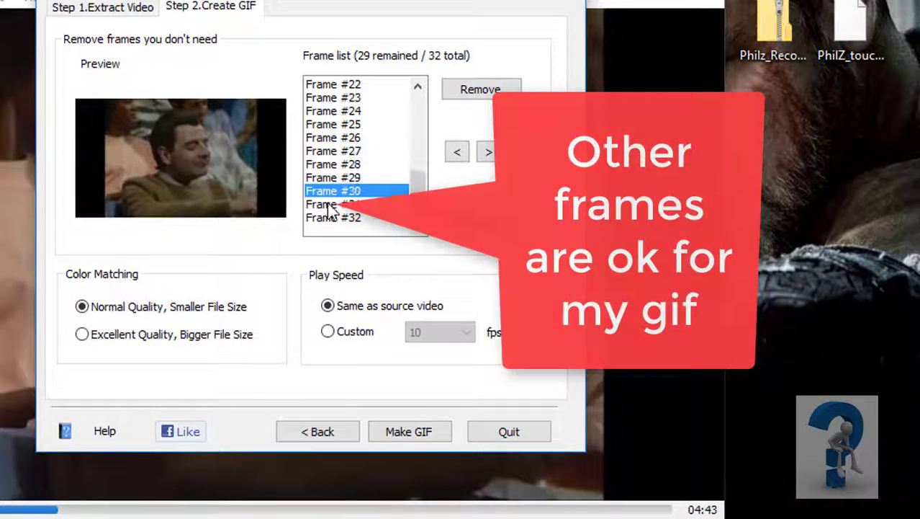
pyautogui.click(331, 205)
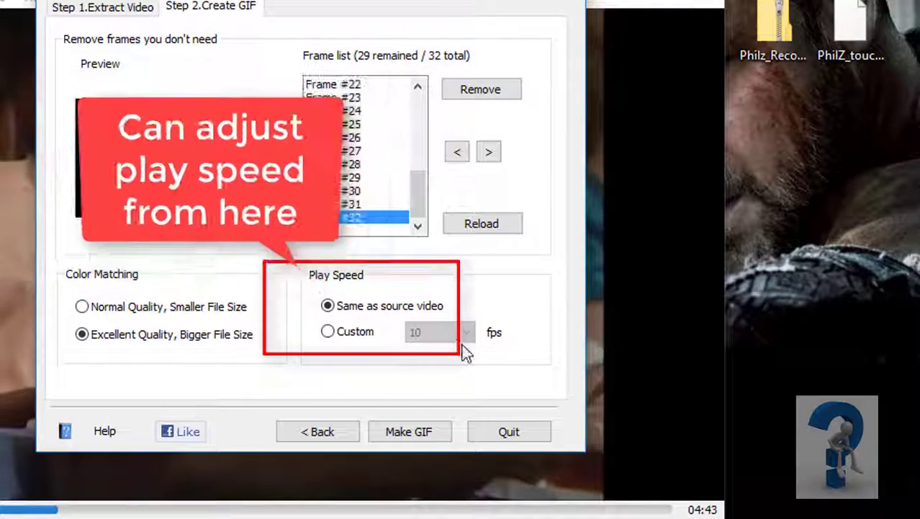
pyautogui.moveTo(344, 6); pyautogui.dragTo(307, 3)
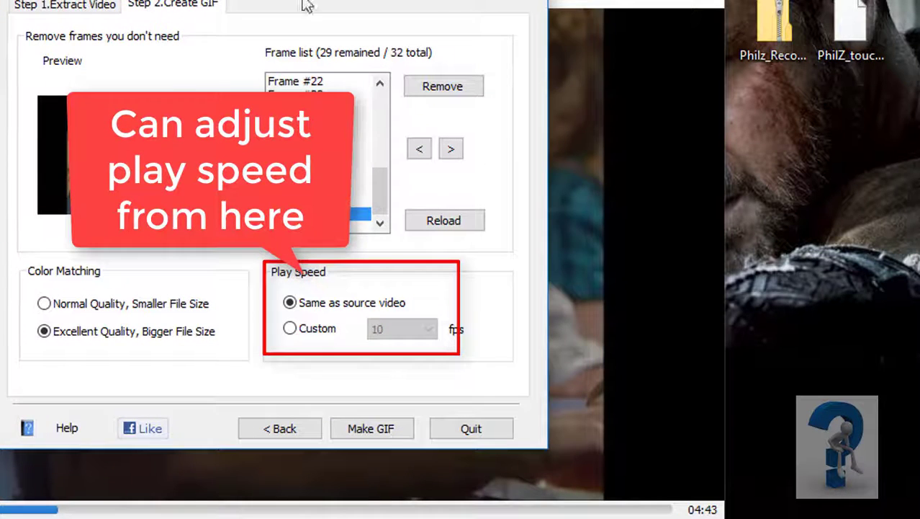
# - Make the GIF from the remaining frames and save it to the Desktop as "bean gif"
pyautogui.click(369, 428)
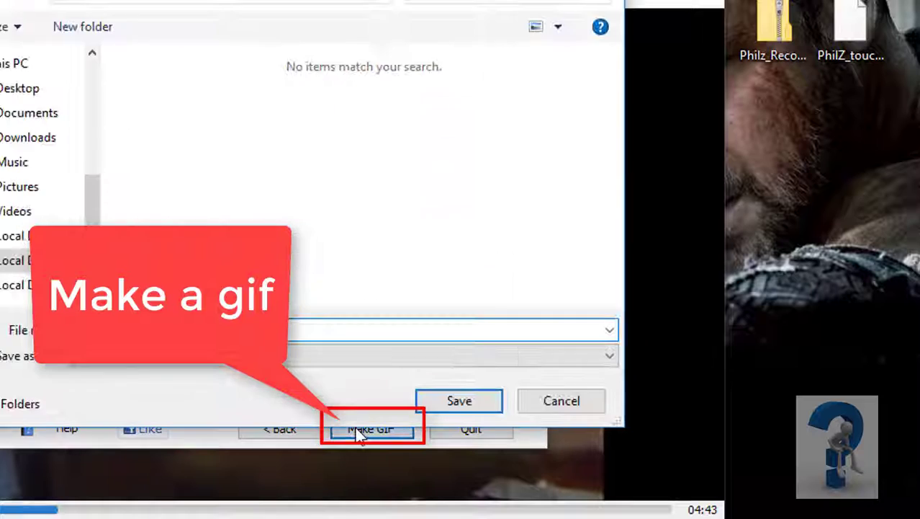
pyautogui.click(21, 90)
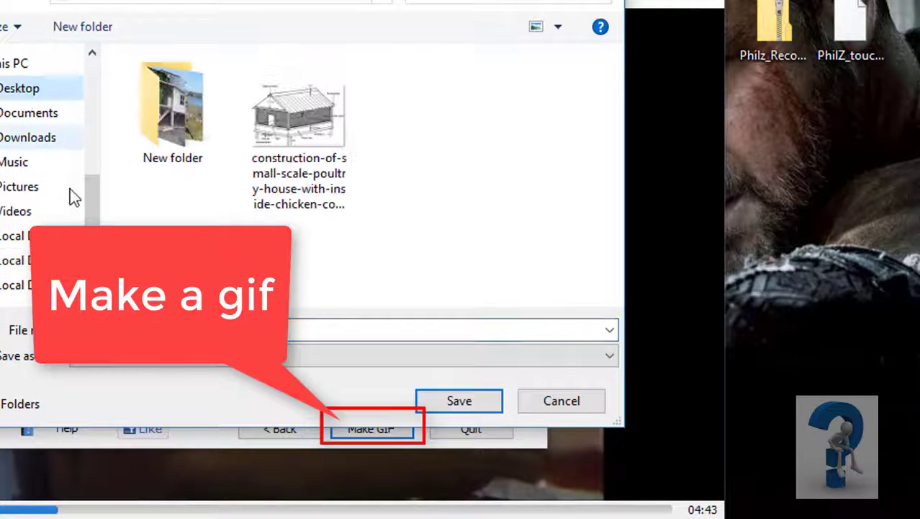
pyautogui.click(158, 326)
pyautogui.write('b')
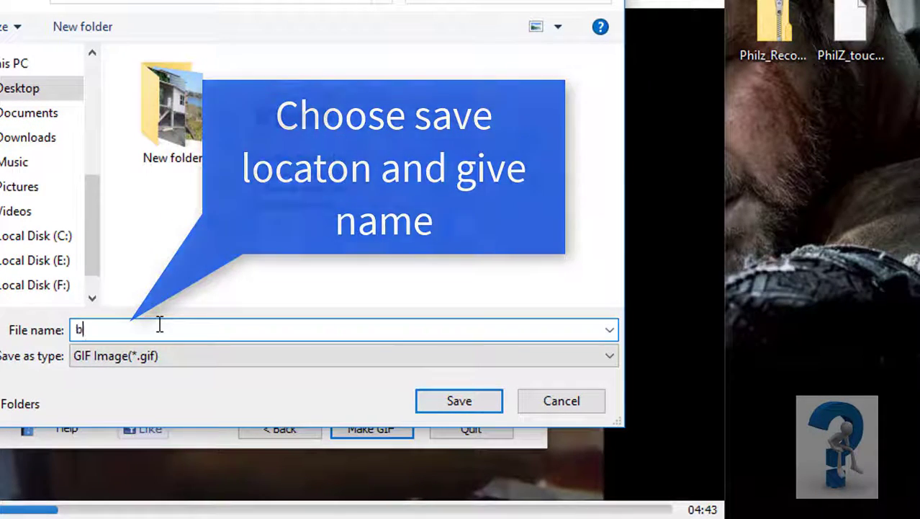
pyautogui.write('ean gif')
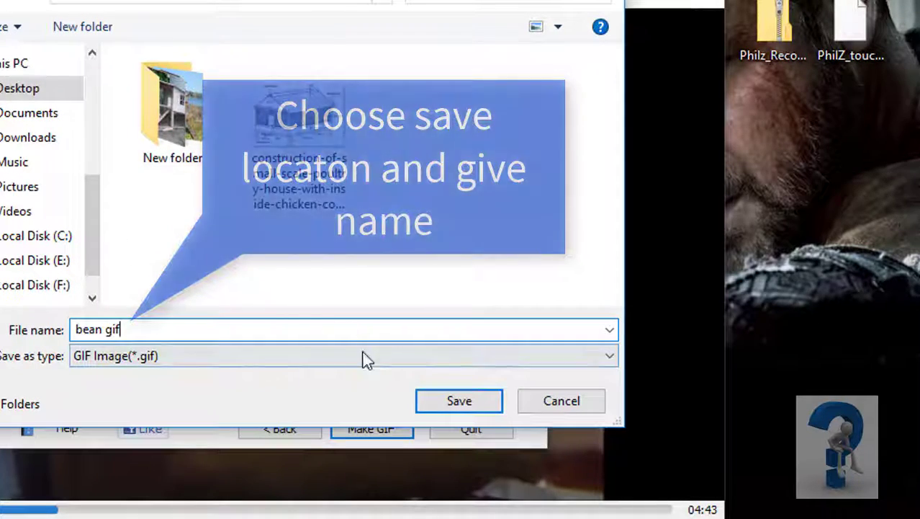
pyautogui.click(441, 400)
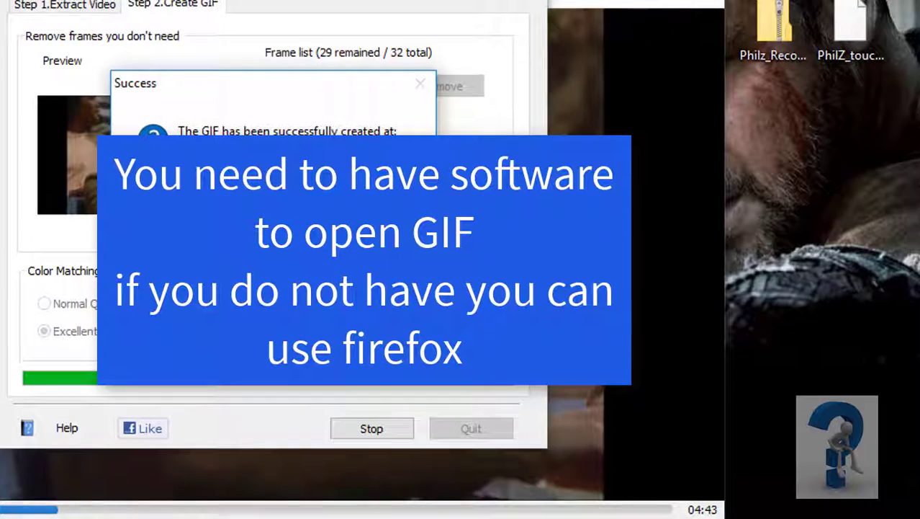
pyautogui.press('Return')
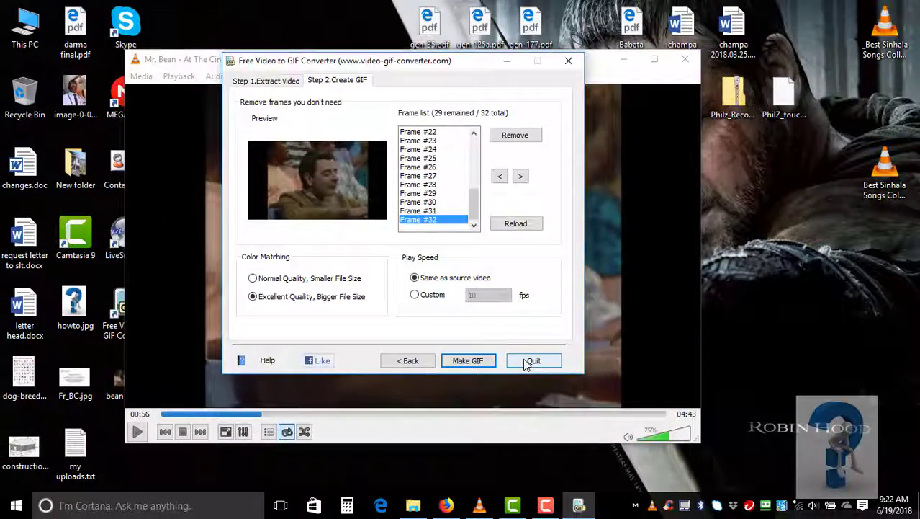
# - Quit the GIF converter and minimize the video player window
pyautogui.click(517, 378)
pyautogui.click(624, 60)
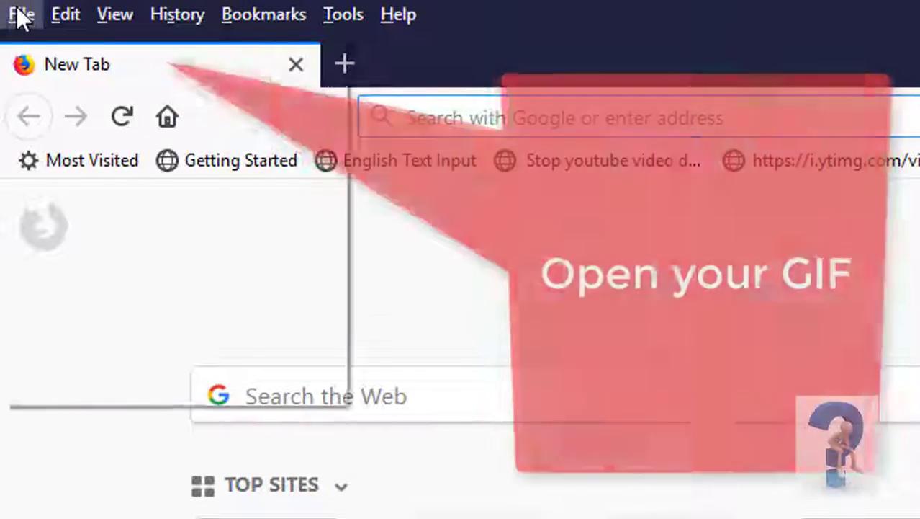
# - Switch to Firefox and open the file bean gif.gif from the Desktop
pyautogui.click(22, 16)
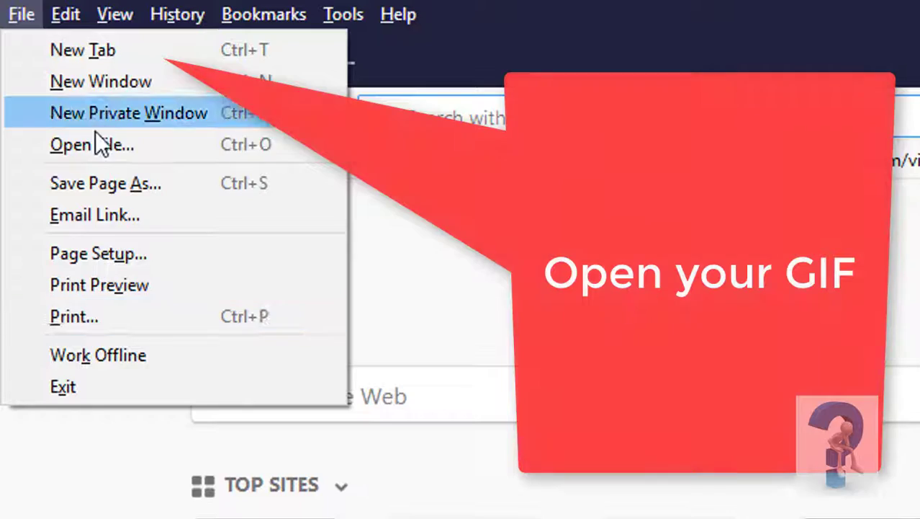
pyautogui.click(99, 149)
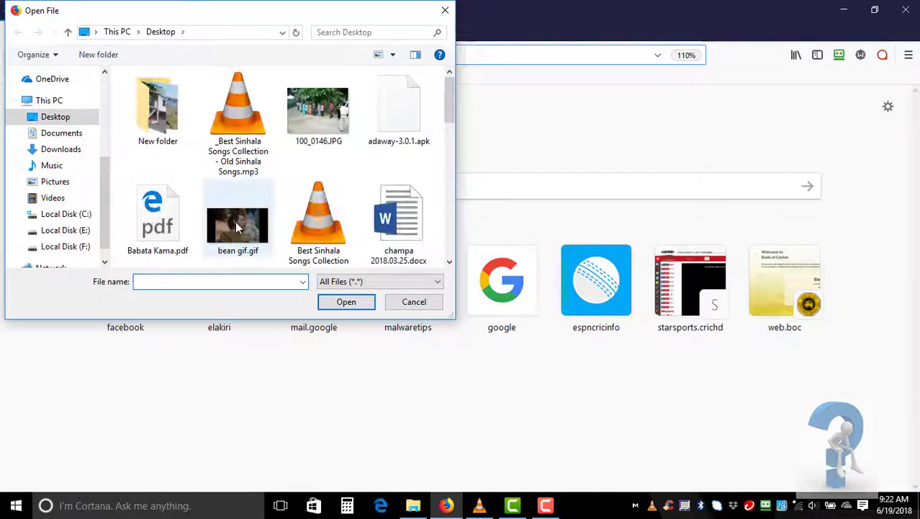
pyautogui.scroll(-1, 238, 228)
pyautogui.click(344, 302)
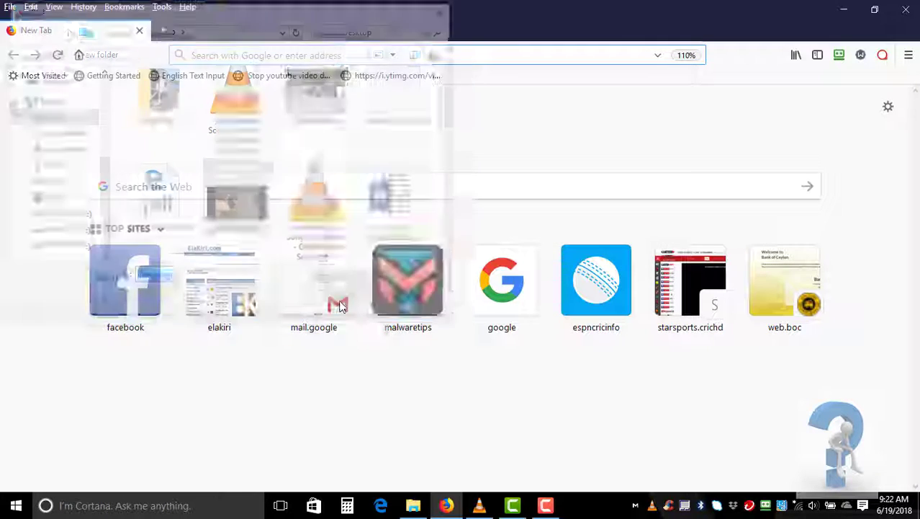